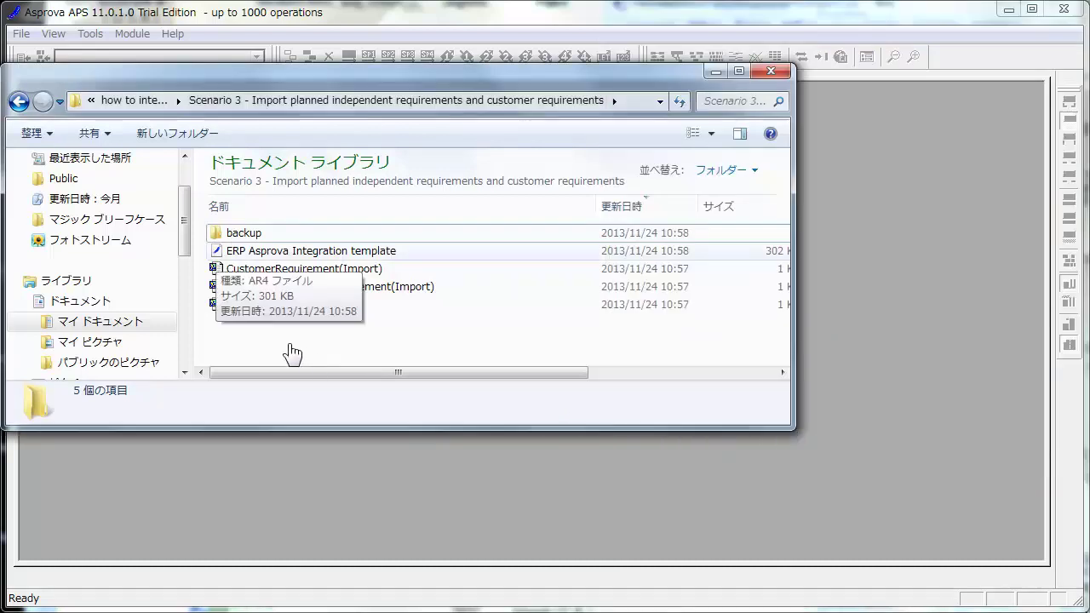
Step: Launch the 'ERP Asprova Integration template' project in Asprova from Windows Explorer
{"action": "double_click", "coordinate": [219, 250]}
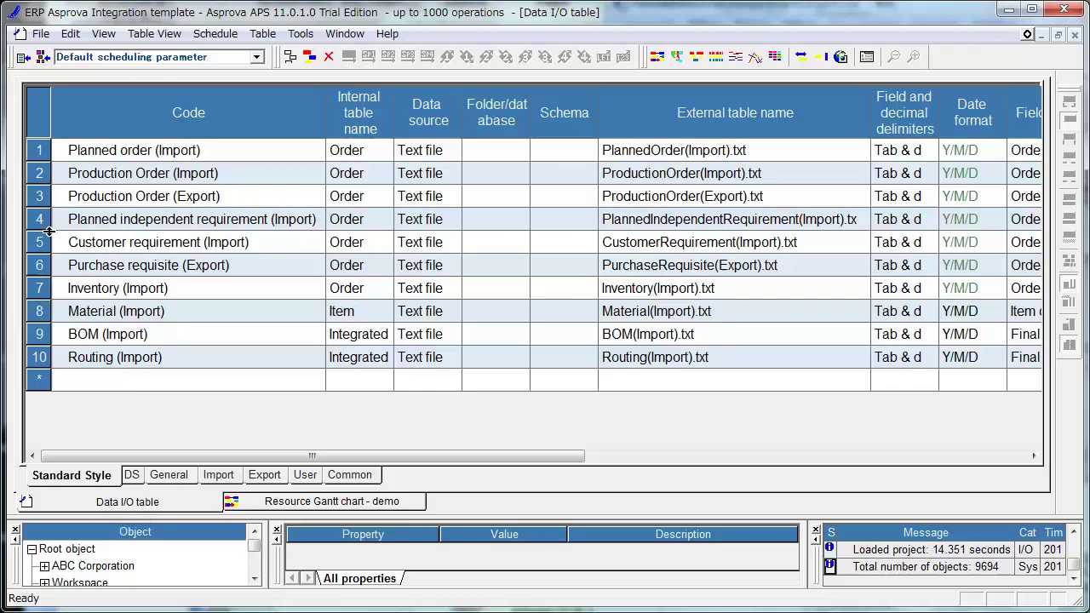
Step: Show the field mapping of the Planned independent requirement (Import) definition in row 4
{"action": "left_click", "coordinate": [43, 219]}
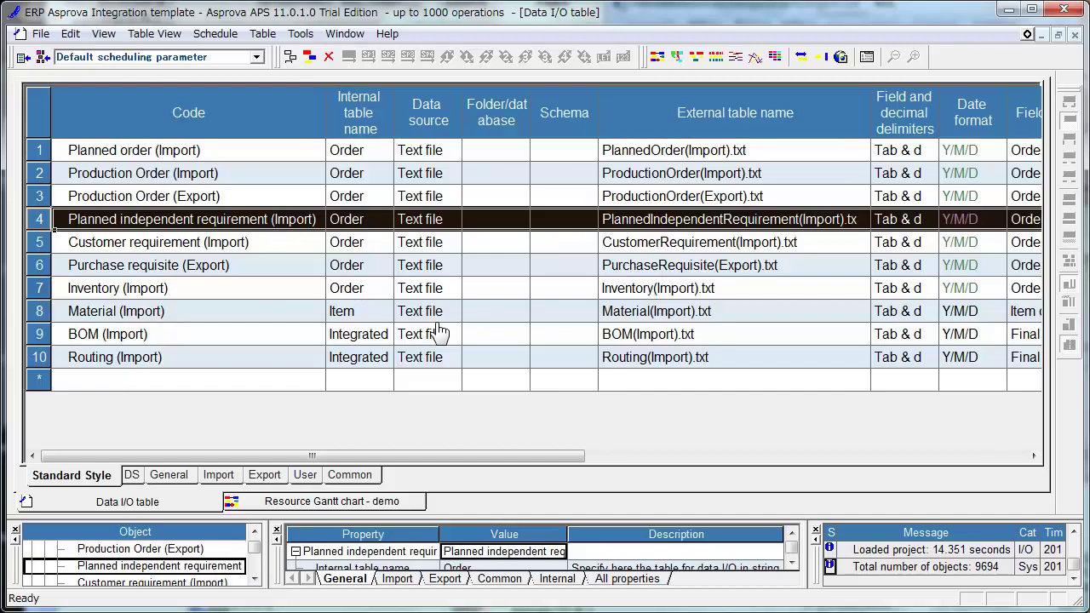
{"action": "left_click_drag", "start_coordinate": [432, 460], "coordinate": [515, 463]}
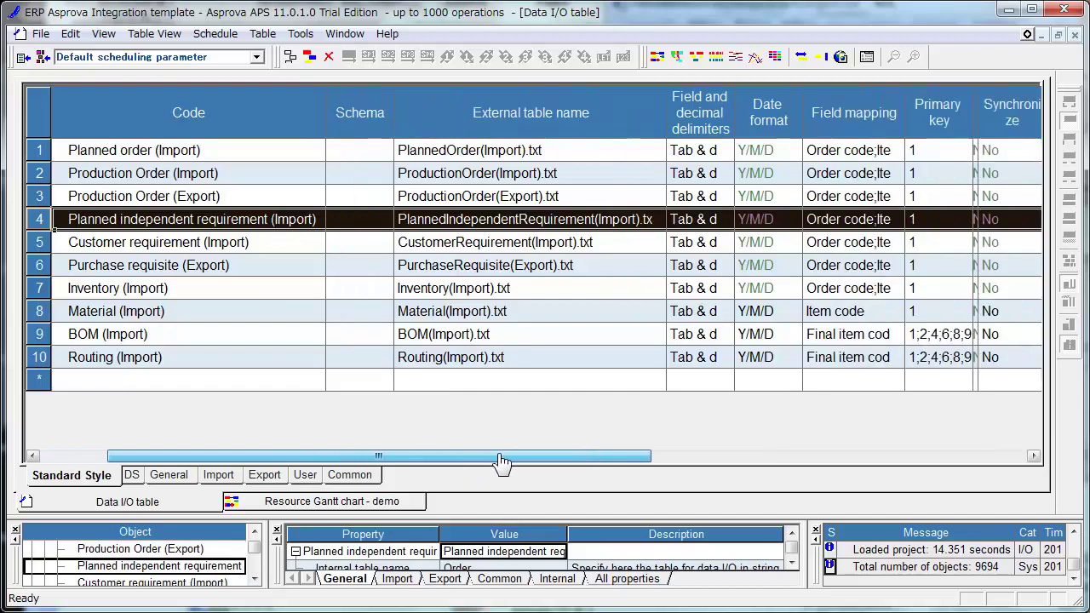
{"action": "left_click", "coordinate": [830, 220]}
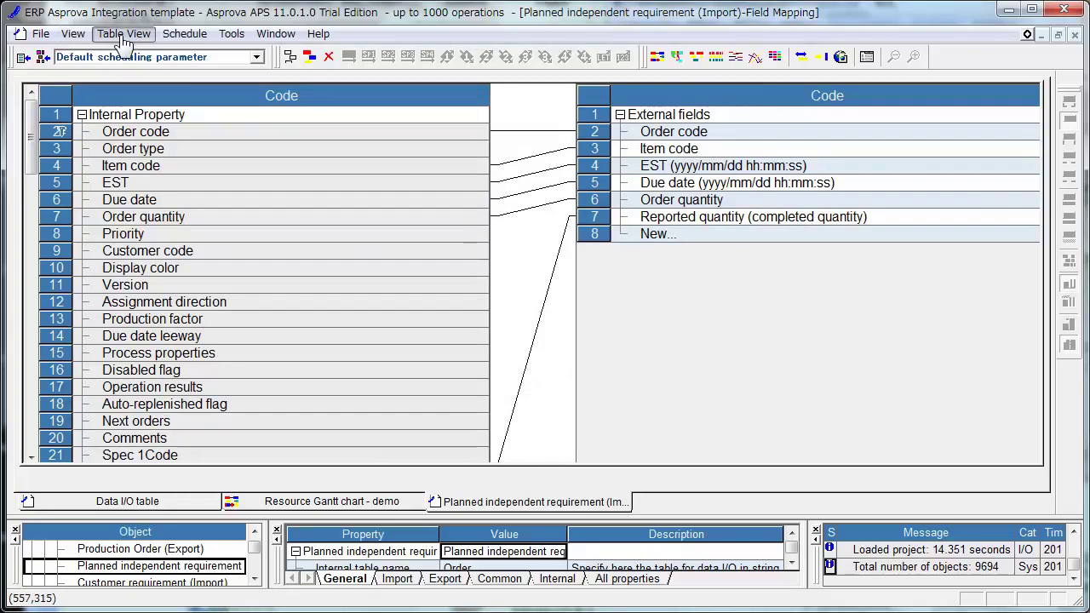
Step: In the Item table, keep auto-replenish at Yes for AX and A, and highlight A's lot size
{"action": "left_click", "coordinate": [123, 36]}
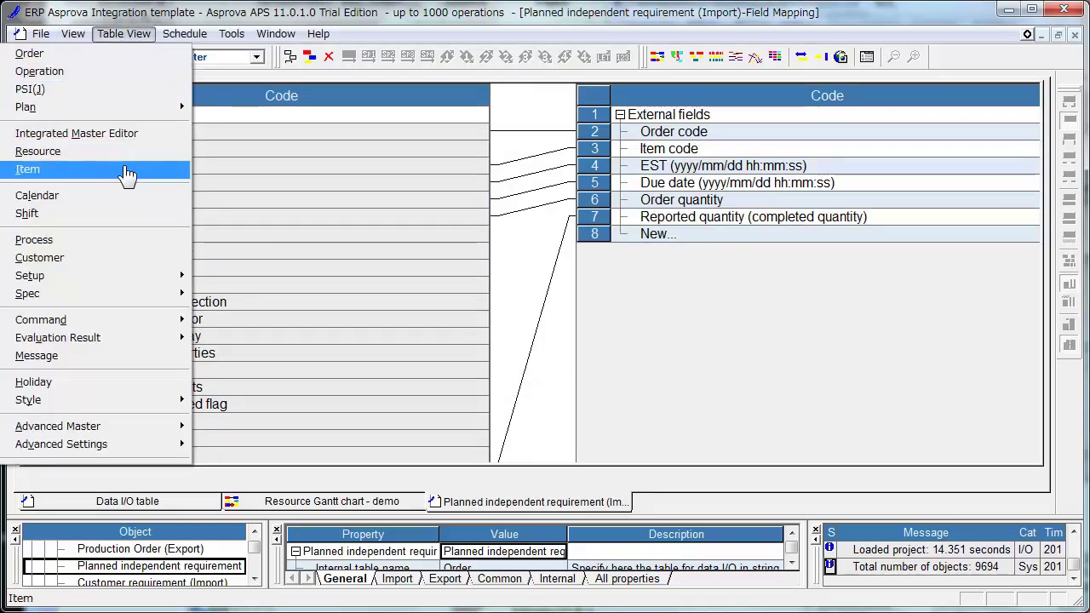
{"action": "left_click", "coordinate": [126, 170]}
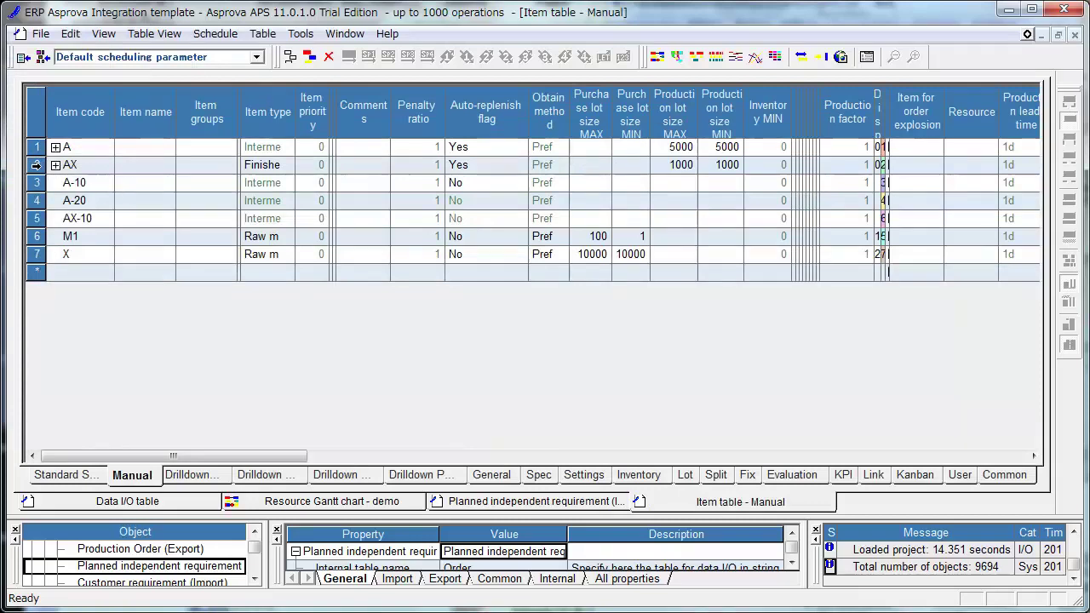
{"action": "left_click", "coordinate": [523, 167]}
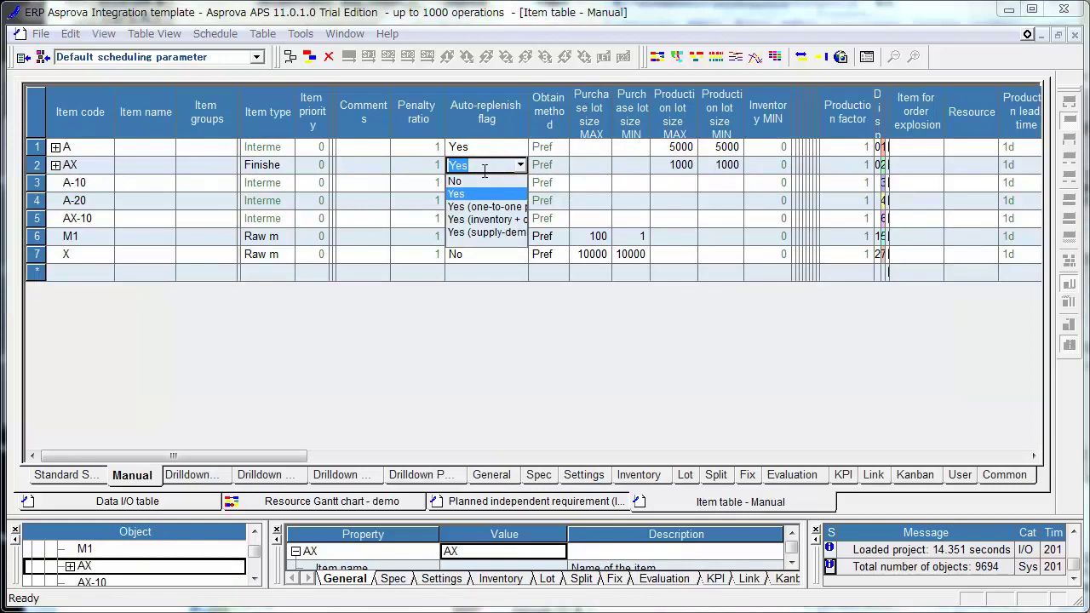
{"action": "left_click", "coordinate": [520, 164]}
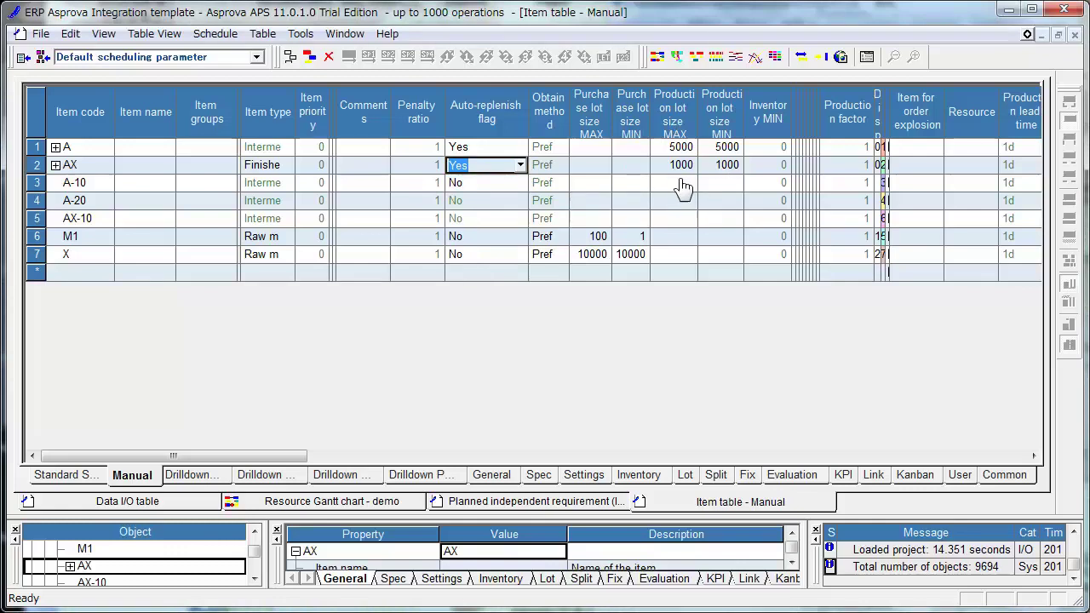
{"action": "left_click", "coordinate": [518, 148]}
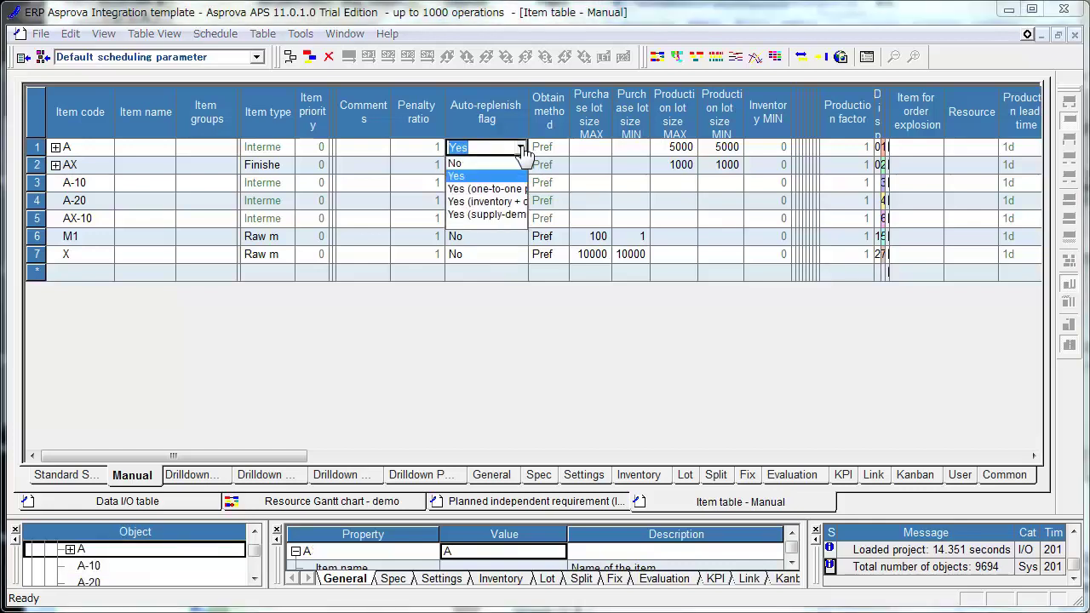
{"action": "left_click", "coordinate": [507, 175]}
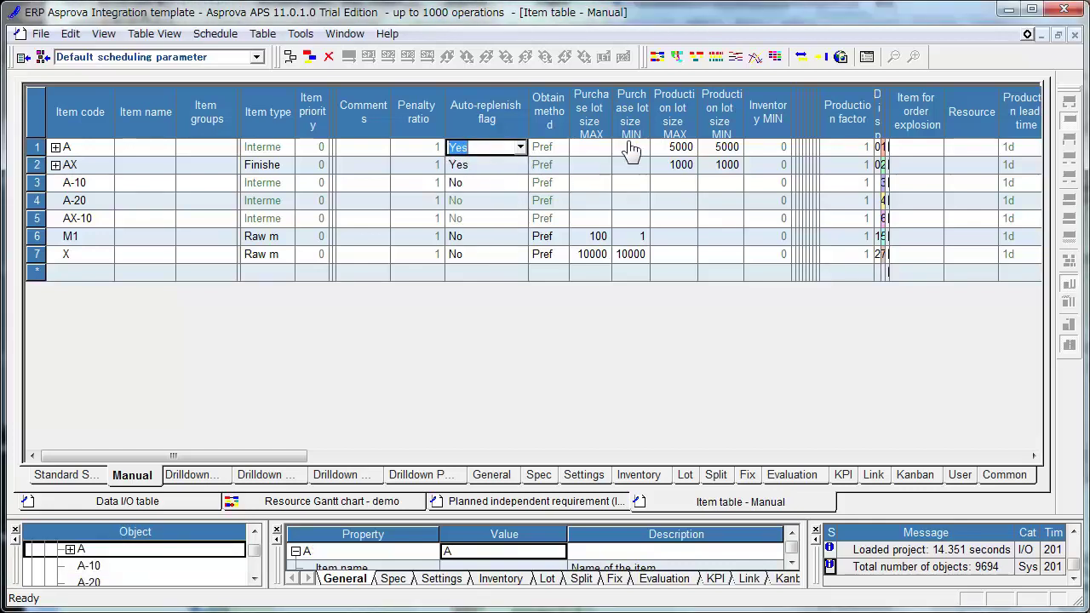
{"action": "left_click_drag", "start_coordinate": [631, 151], "coordinate": [719, 147]}
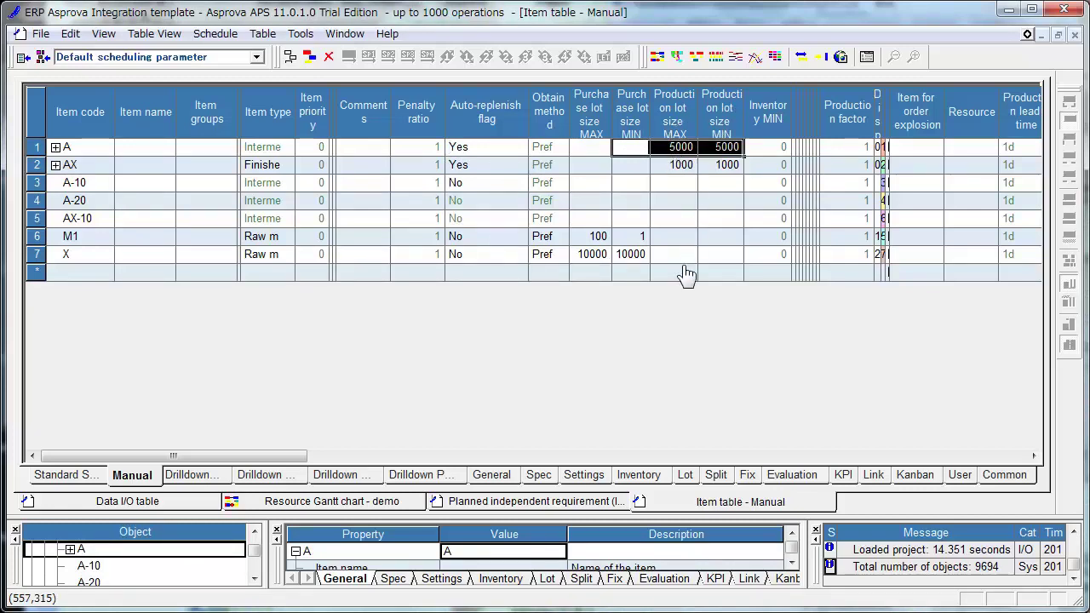
Step: Import sales orders and inventory, then reschedule to generate M0023 (1000 AX) and M0024 (5000 A)
{"action": "left_click", "coordinate": [166, 34]}
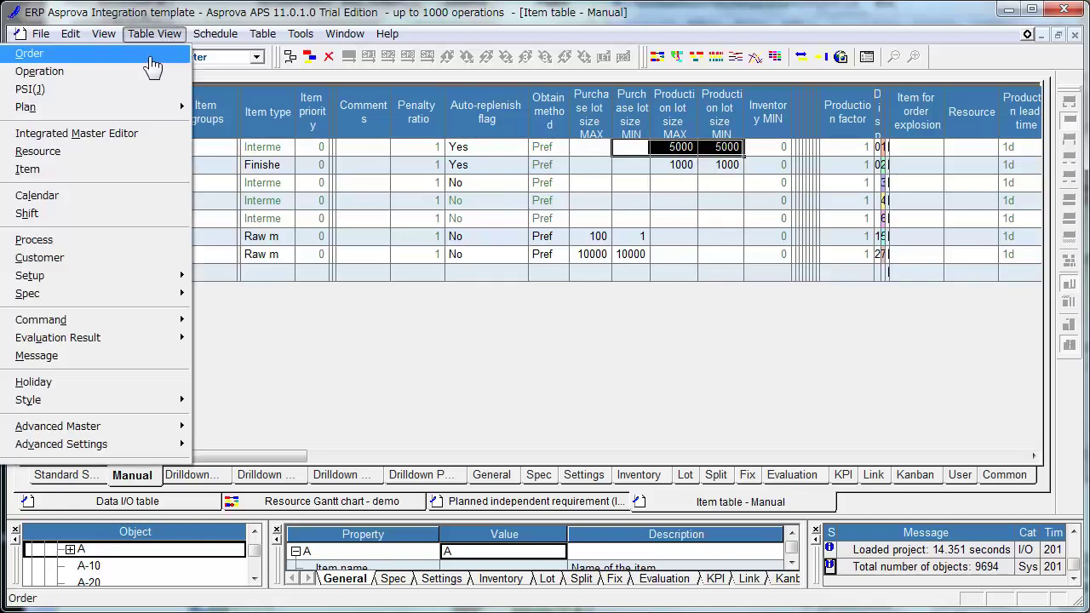
{"action": "left_click", "coordinate": [148, 54]}
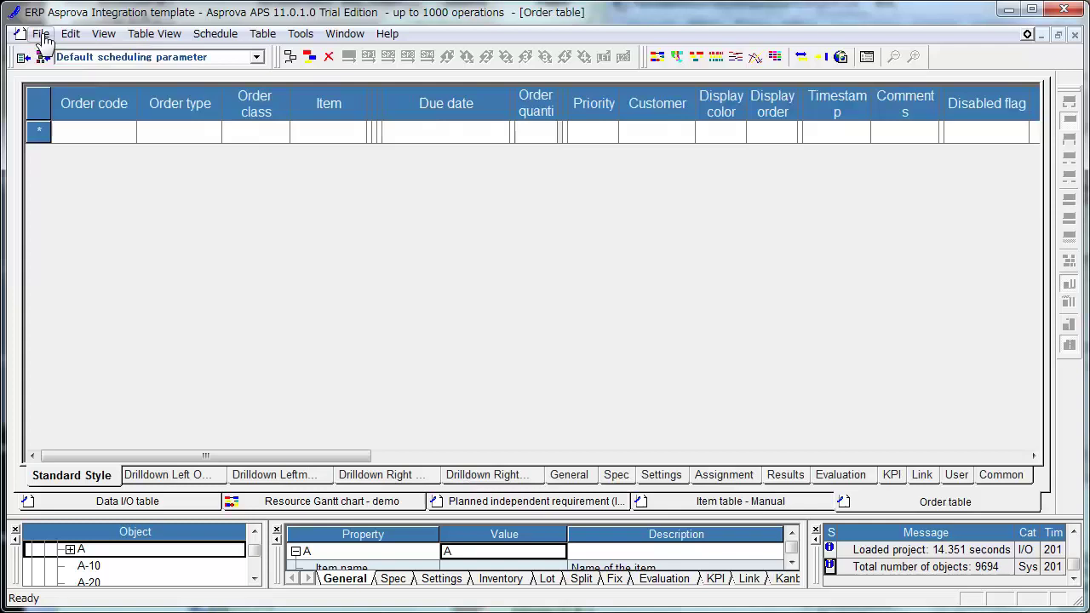
{"action": "left_click", "coordinate": [41, 35]}
{"action": "left_click", "coordinate": [25, 177]}
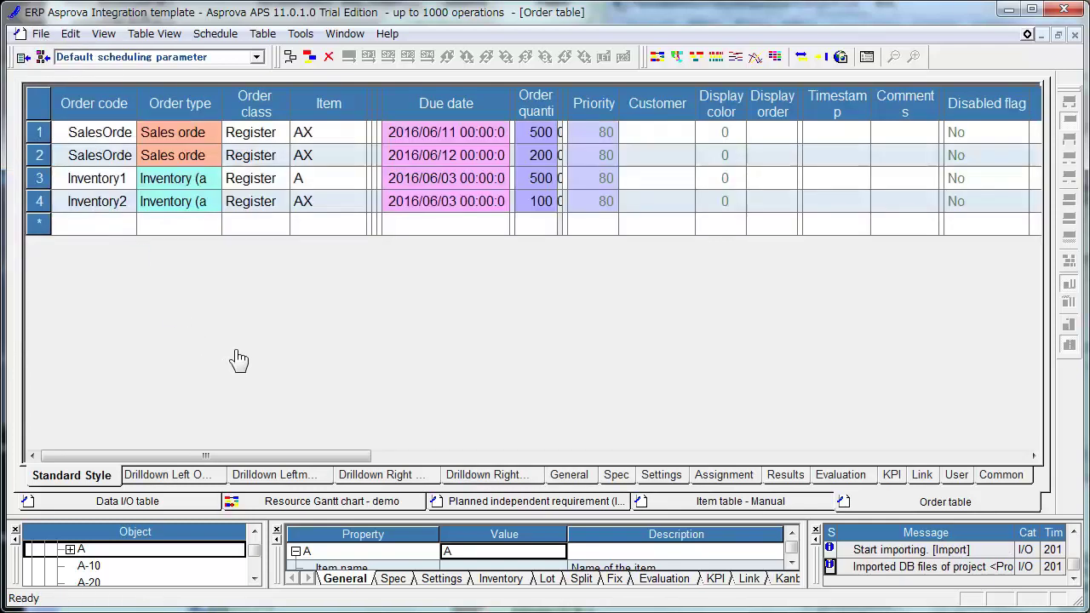
{"action": "left_click", "coordinate": [308, 57]}
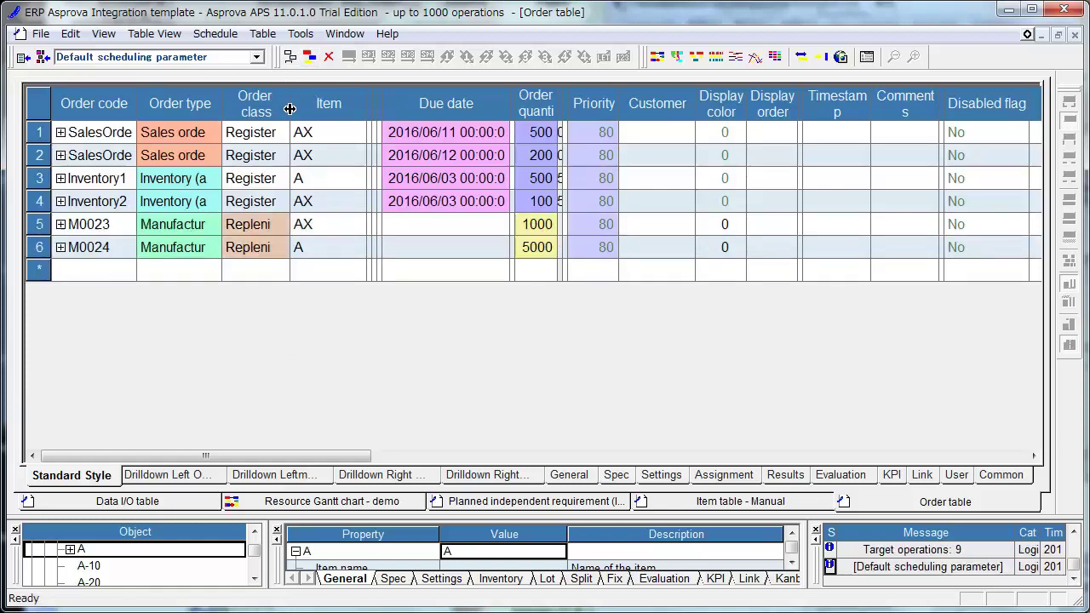
{"action": "left_click_drag", "start_coordinate": [290, 94], "coordinate": [380, 102]}
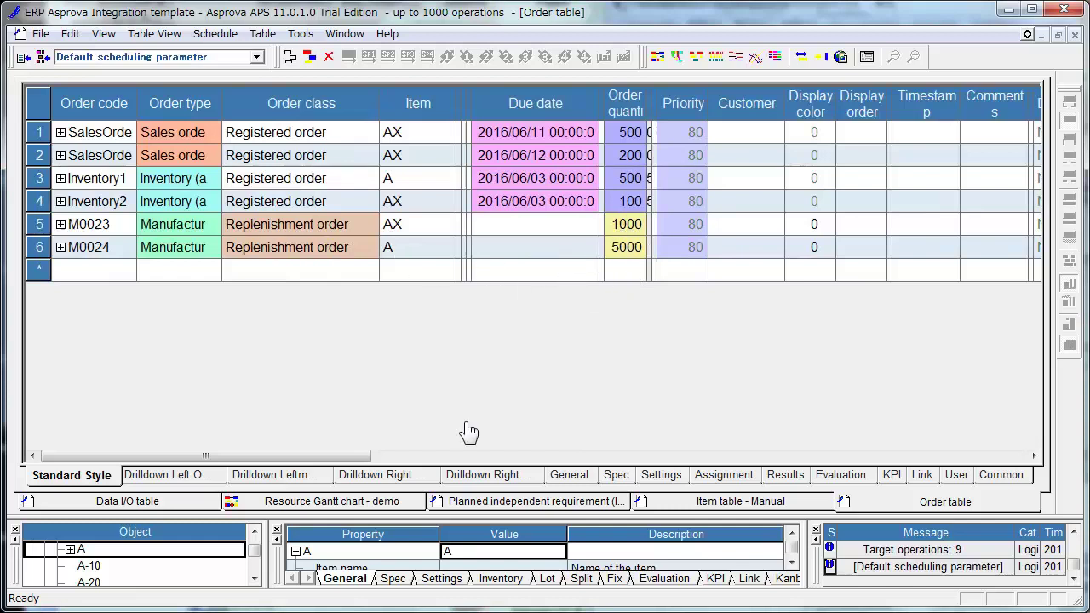
Step: On the 'Resource Gantt chart - demo' tab, display pegging lines for SalesOrder1 and SalesOrder2
{"action": "left_click", "coordinate": [379, 507]}
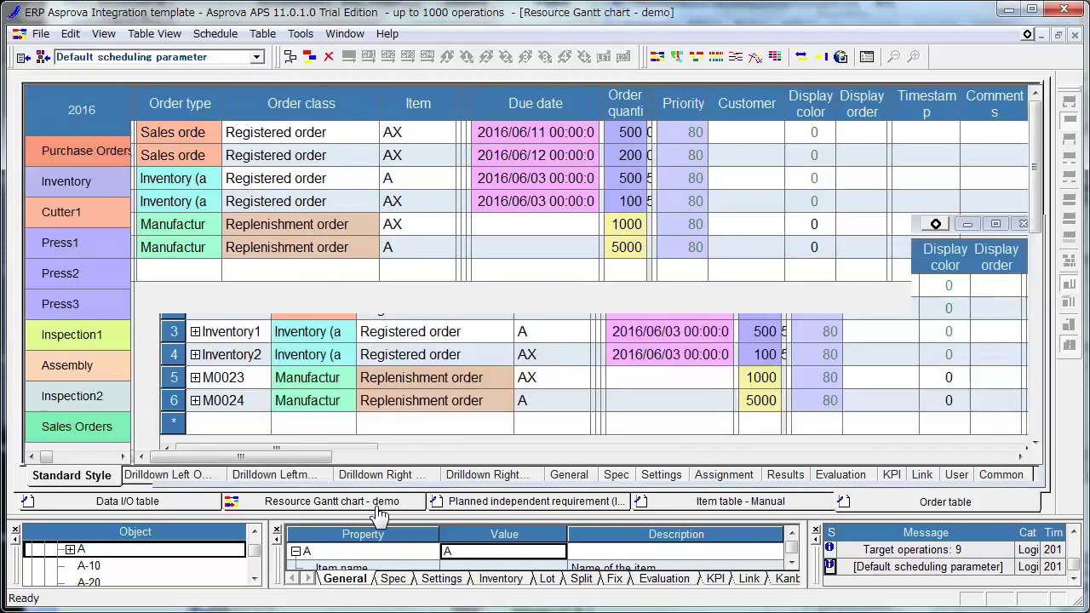
{"action": "mouse_move", "coordinate": [769, 428]}
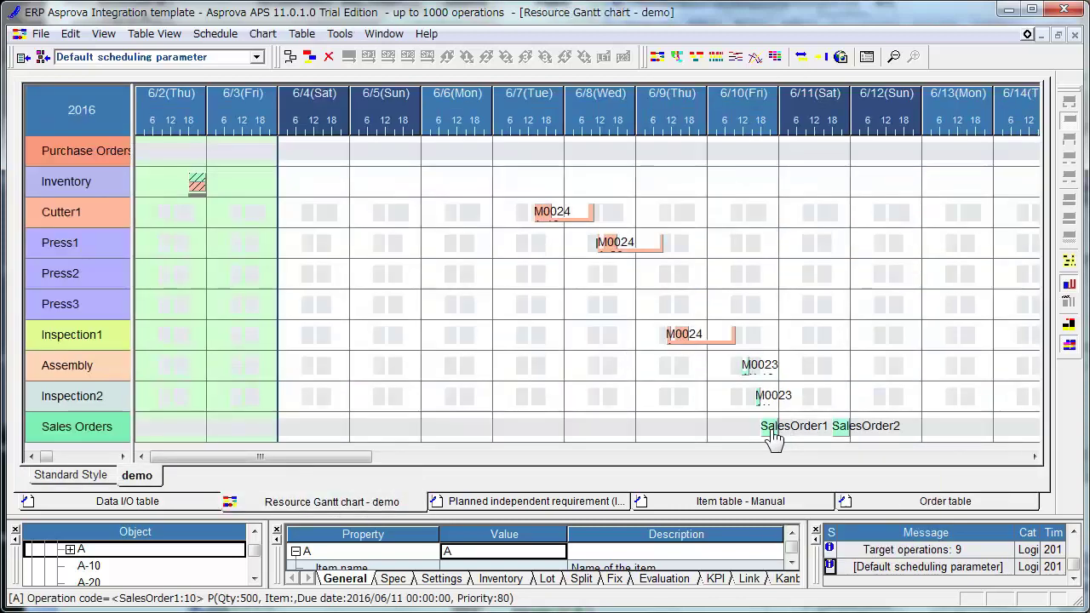
{"action": "left_click", "coordinate": [782, 436]}
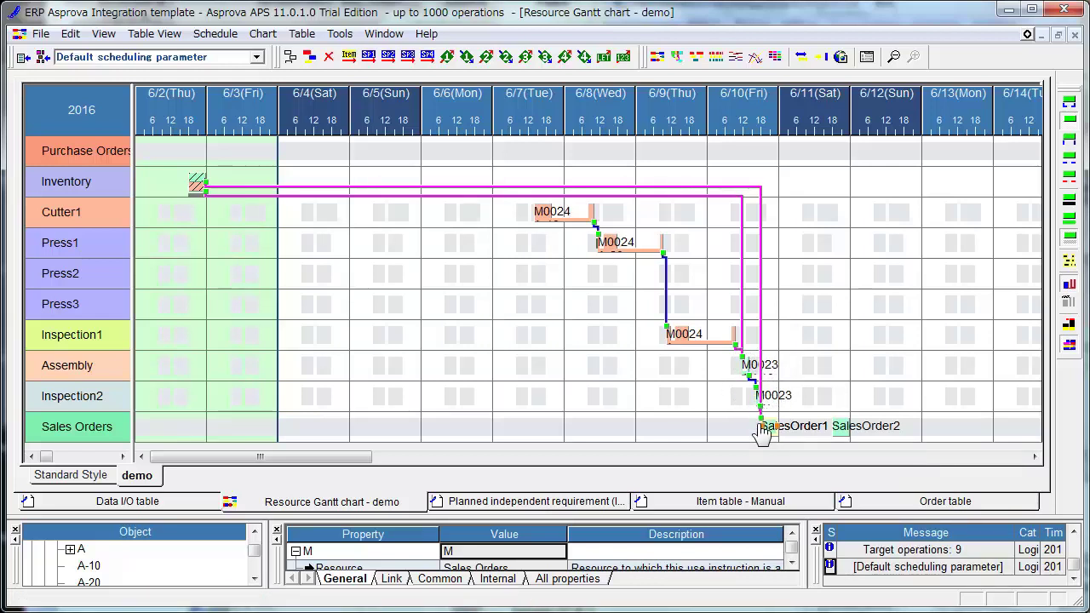
{"action": "left_click", "coordinate": [835, 436]}
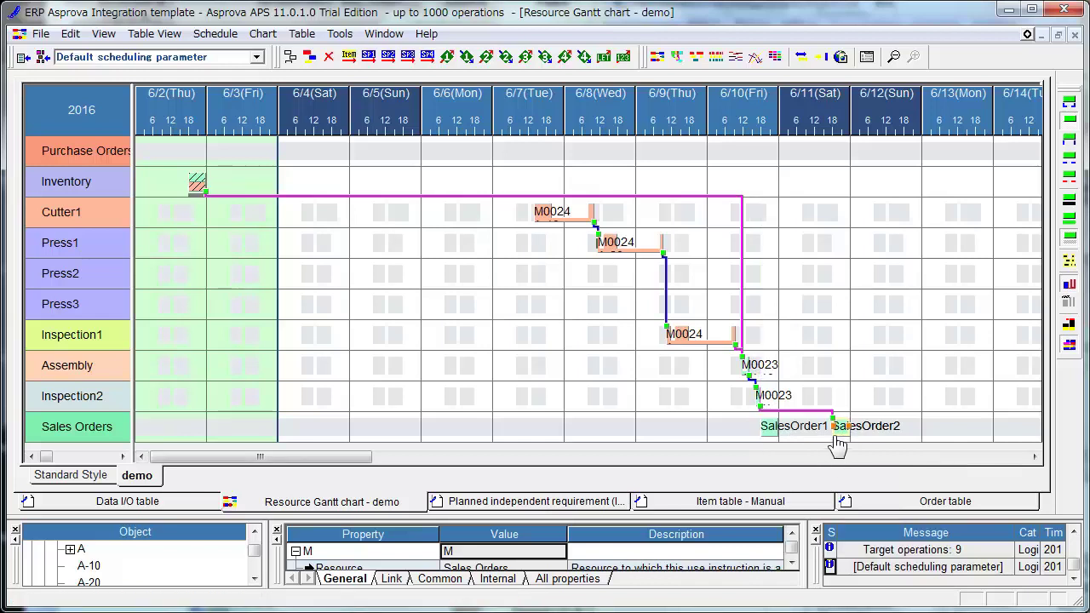